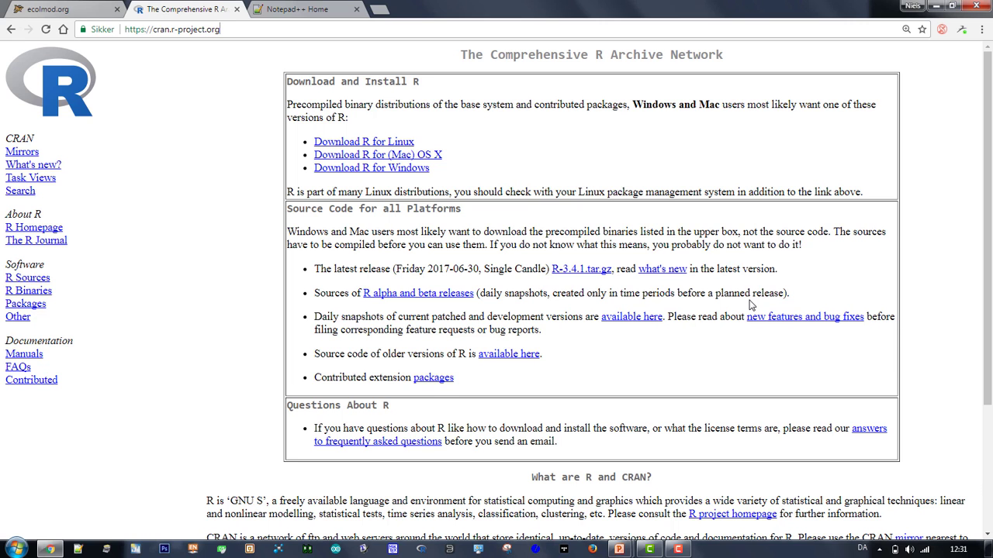
Switch from the CRAN page to the Notepad++ Home tab.
{"action": "key", "text": "ctrl+Tab"}
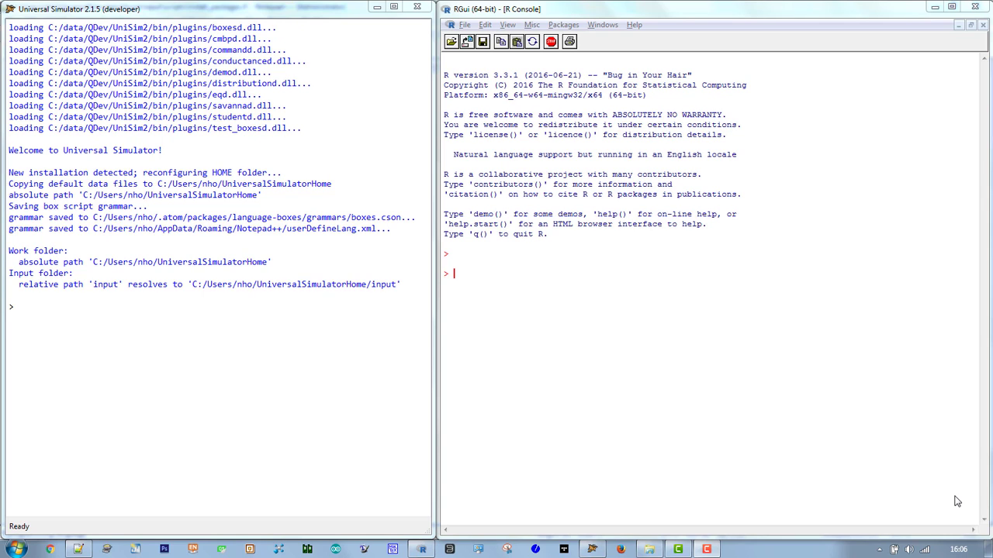
Open install_packages.R from input\scripts in Notepad++ and select its package-install line.
{"action": "left_click", "coordinate": [193, 313]}
{"action": "left_click_drag", "start_coordinate": [191, 283], "coordinate": [403, 284]}
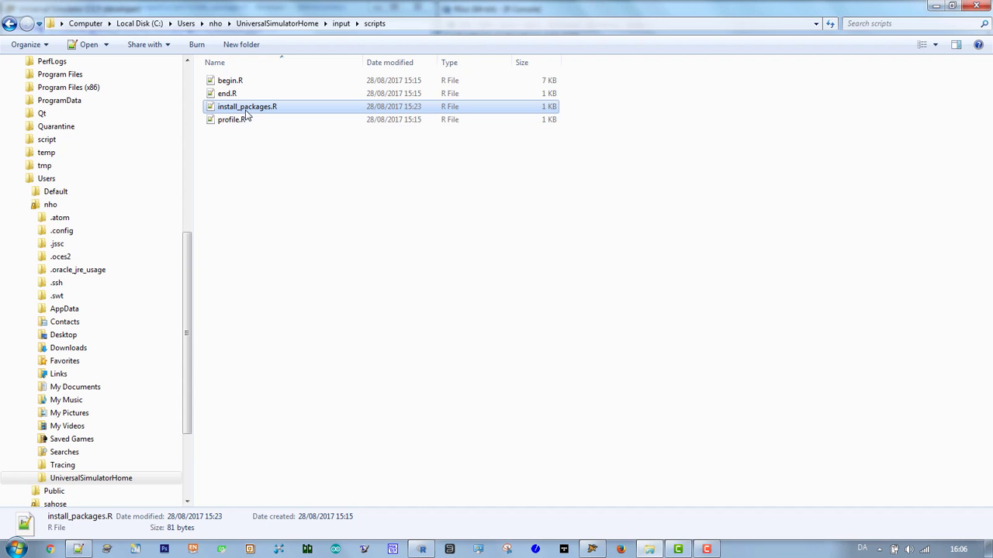
{"action": "double_click", "coordinate": [245, 109]}
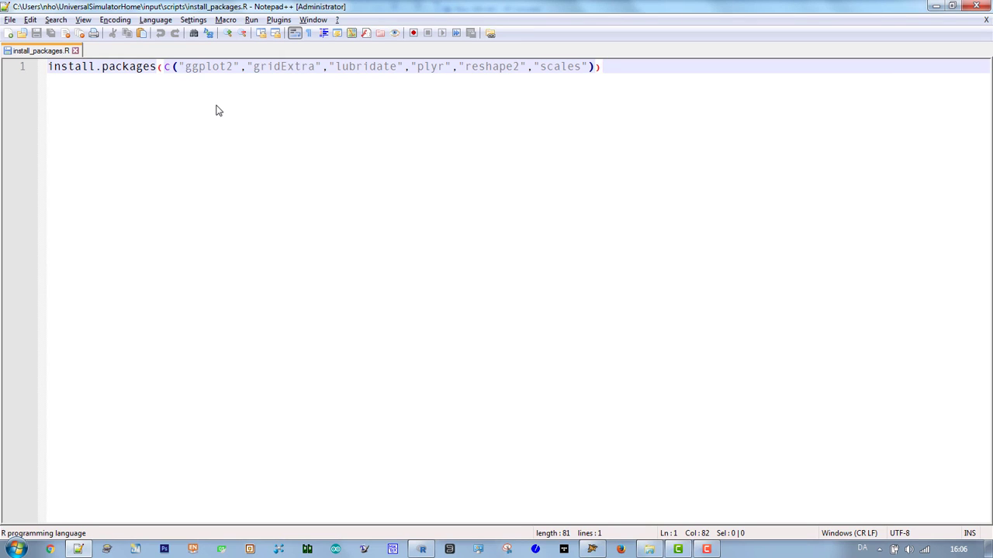
{"action": "key", "text": "ctrl+a"}
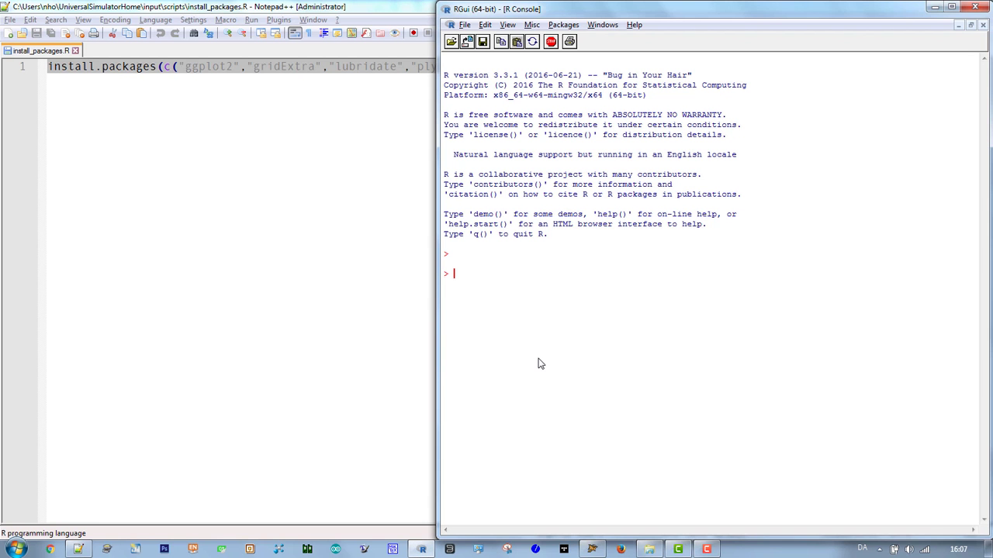
Install ggplot2, gridExtra, lubridate, plyr, reshape2 and scales from the Denmark [https] mirror, then rerun the install.
{"action": "key", "text": "ctrl+v"}
{"action": "key", "text": "Return"}
{"action": "left_click", "coordinate": [465, 280]}
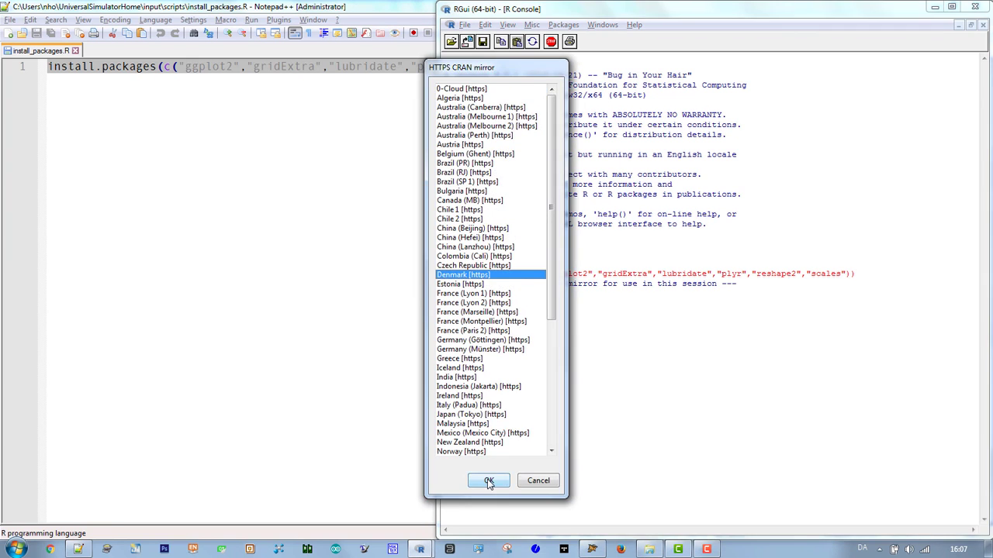
{"action": "left_click", "coordinate": [482, 478]}
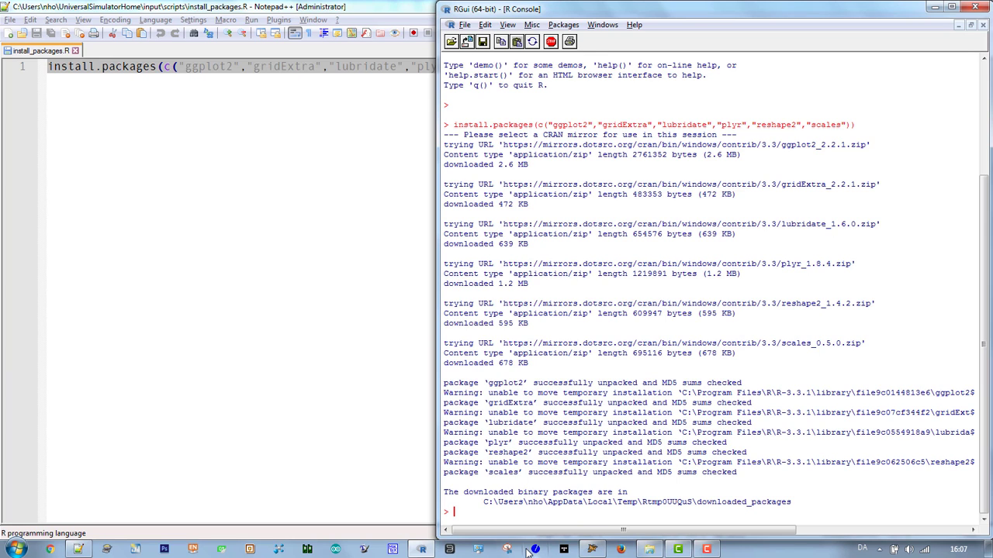
{"action": "key", "text": "Up"}
{"action": "key", "text": "Return"}
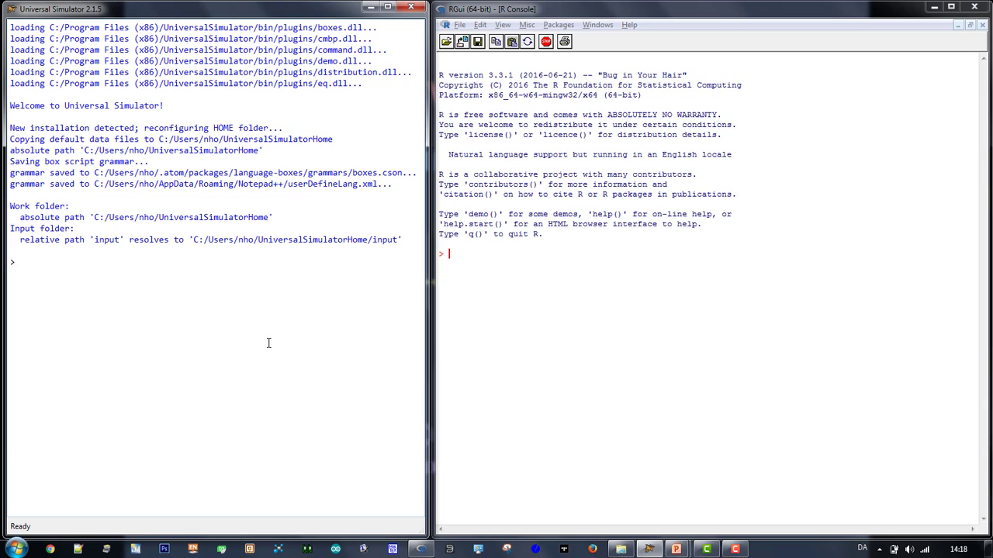
Load book/butterfly1.box with a typed load command, correcting the misspelled file name.
{"action": "type", "text": "load book/buttefly1.box"}
{"action": "key", "text": "Return"}
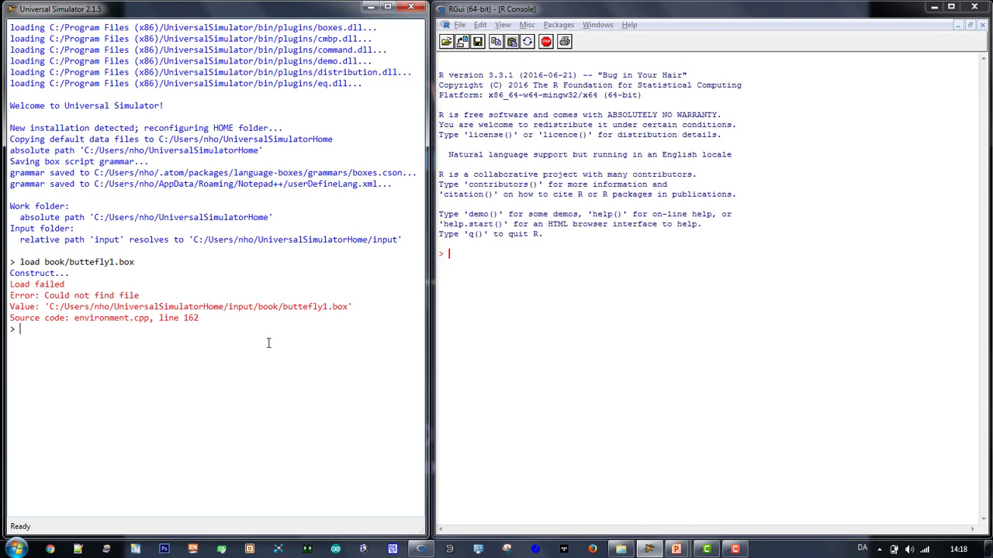
{"action": "key", "text": "Up"}
{"action": "key", "text": "Left"}
{"action": "key", "text": "Left"}
{"action": "key", "text": "Left"}
{"action": "key", "text": "Left"}
{"action": "key", "text": "Left"}
{"action": "key", "text": "Left"}
{"action": "key", "text": "Left"}
{"action": "key", "text": "Left"}
{"action": "type", "text": "r"}
{"action": "key", "text": "Return"}
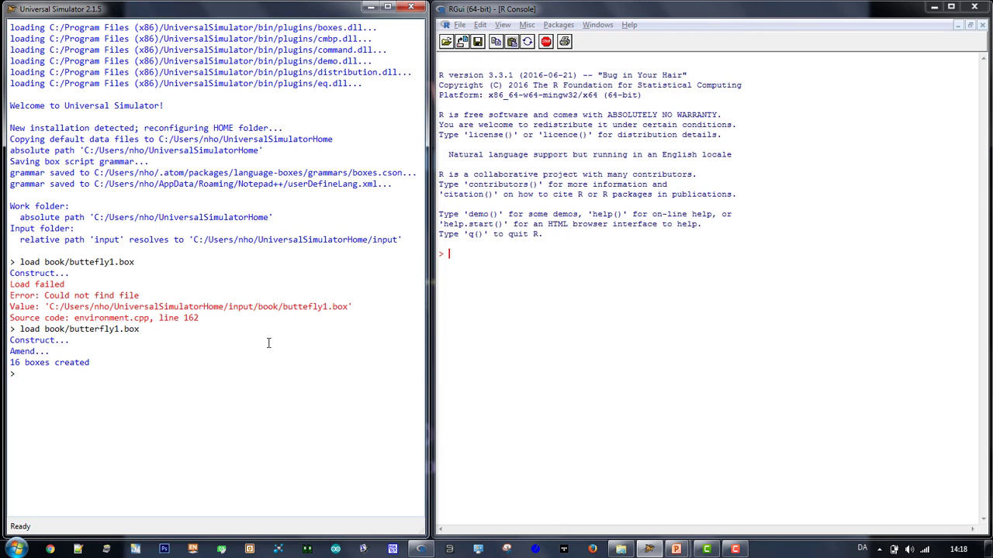
Load butterfly1.box from the book folder through the load command's file picker.
{"action": "type", "text": "load"}
{"action": "key", "text": "Return"}
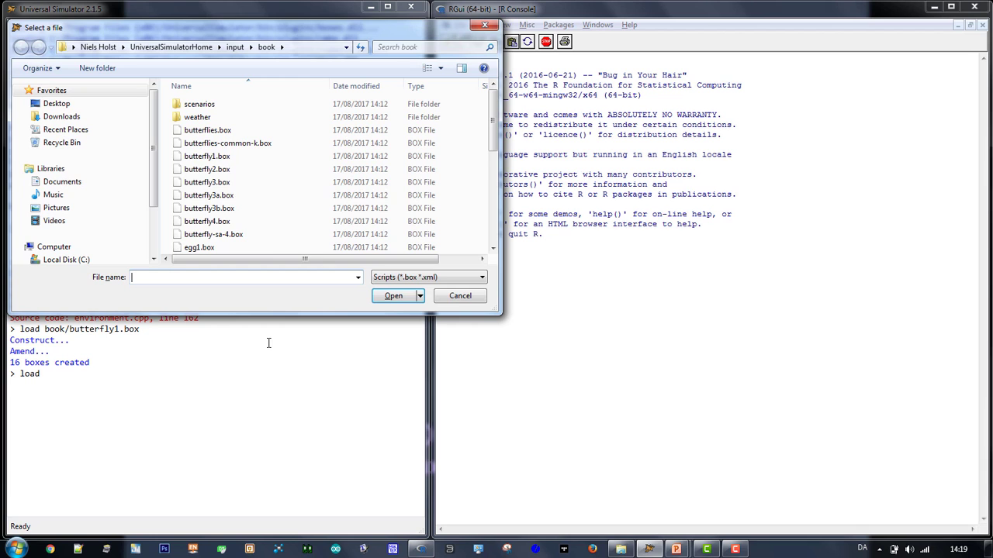
{"action": "left_click", "coordinate": [220, 157]}
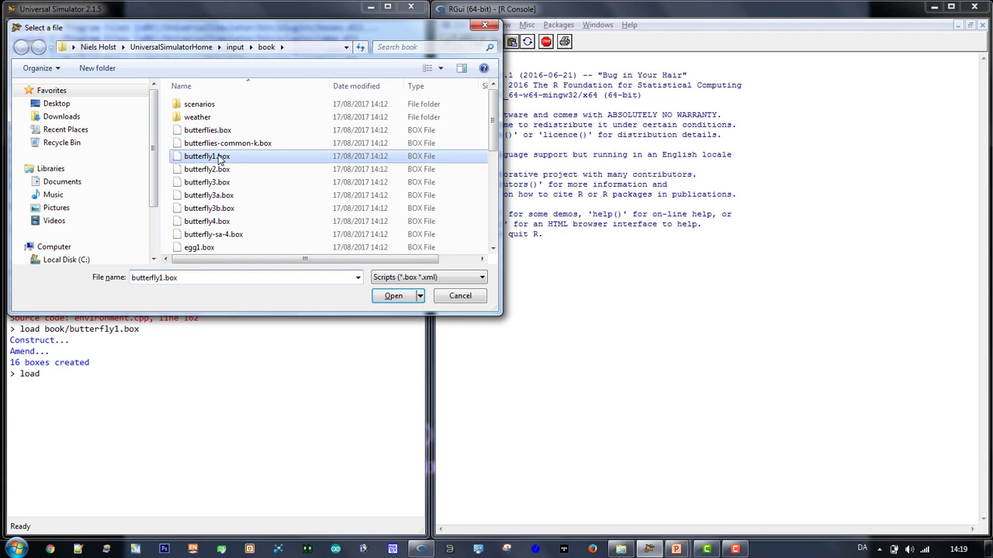
{"action": "left_click", "coordinate": [386, 297]}
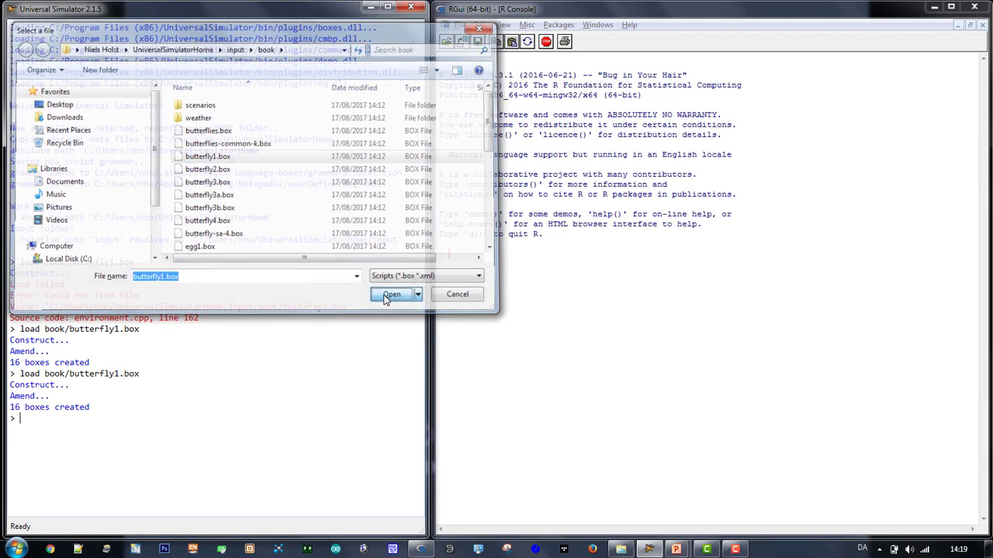
List the box tree, then edit butterfly1.box, choosing Notepad++ as the program to open it.
{"action": "type", "text": "li"}
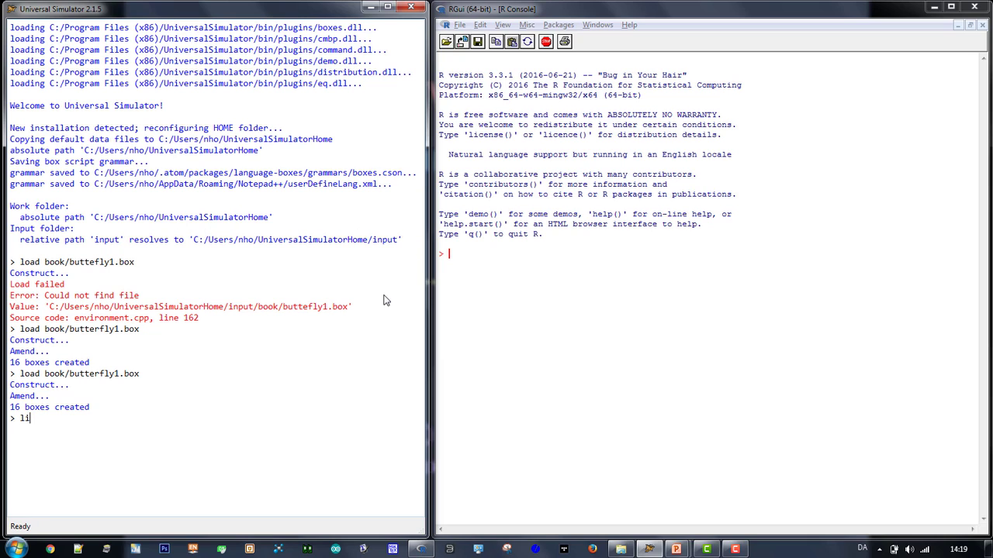
{"action": "type", "text": "st"}
{"action": "key", "text": "Return"}
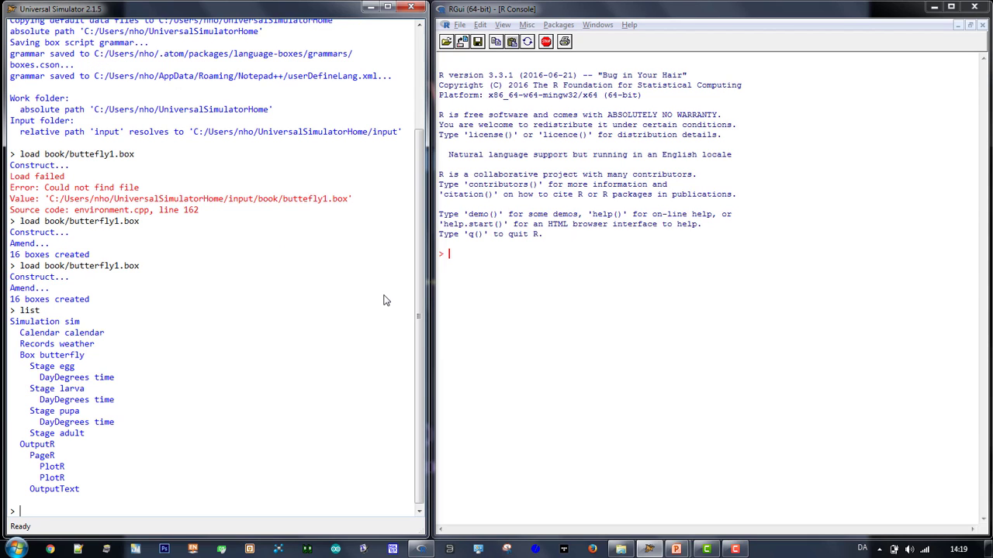
{"action": "type", "text": "edit"}
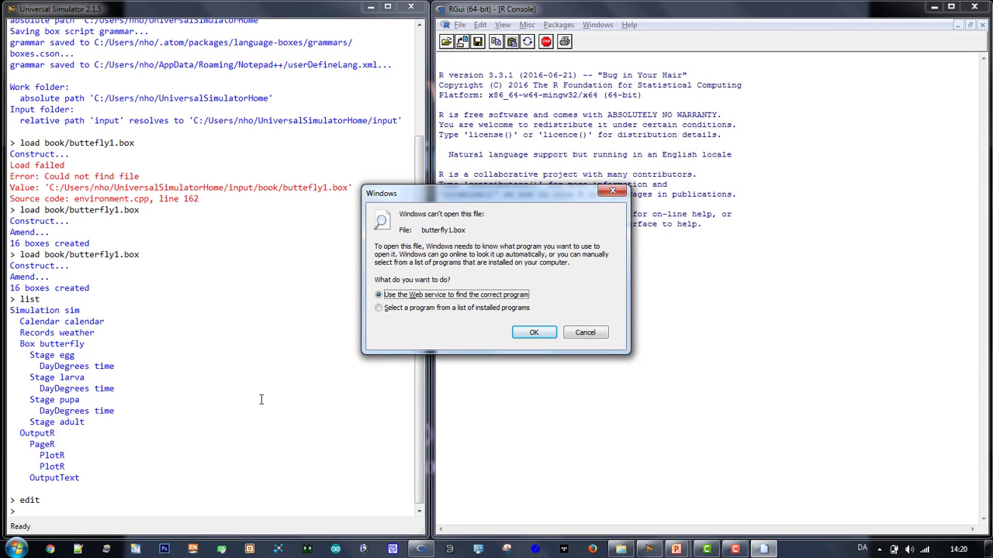
{"action": "left_click", "coordinate": [379, 309]}
{"action": "left_click", "coordinate": [533, 333]}
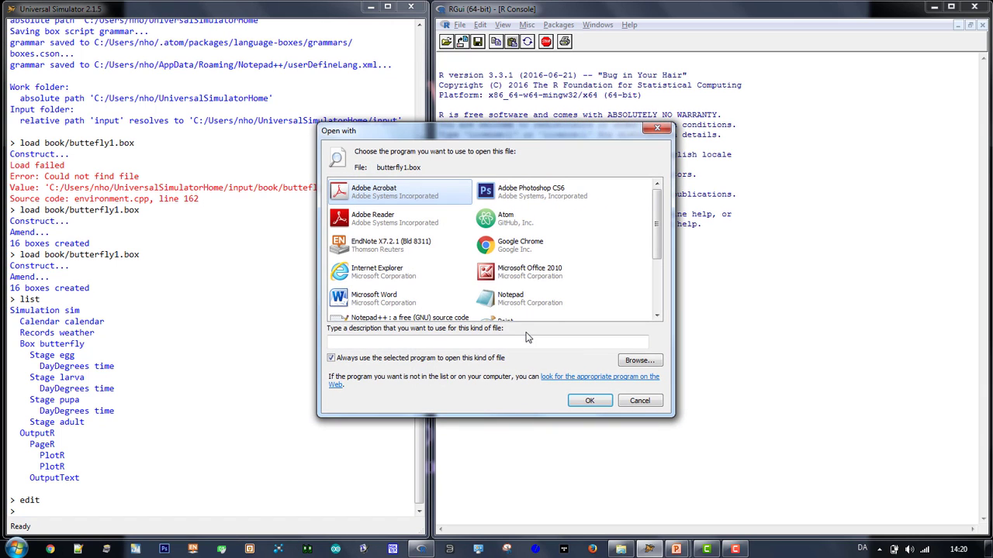
{"action": "left_click_drag", "start_coordinate": [657, 233], "coordinate": [658, 267]}
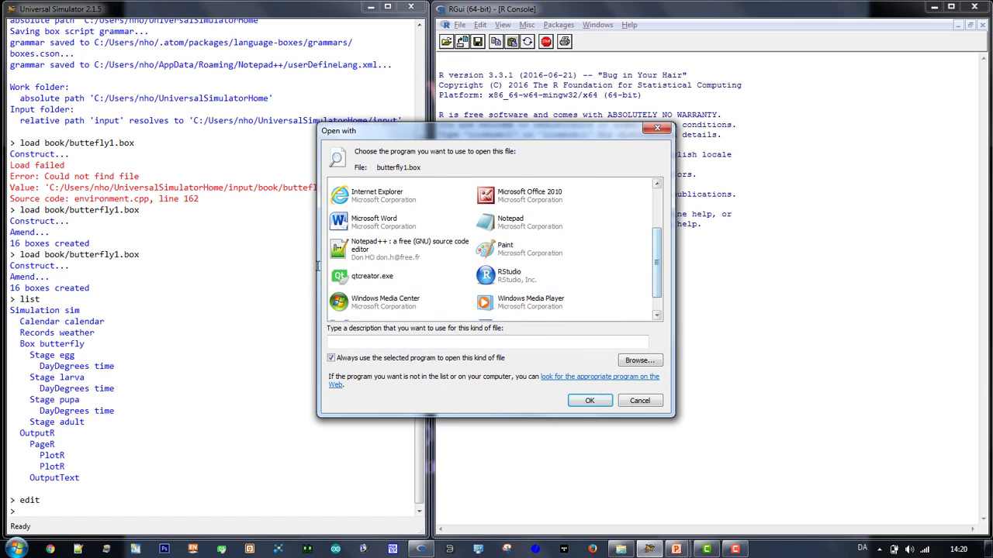
{"action": "left_click", "coordinate": [354, 246]}
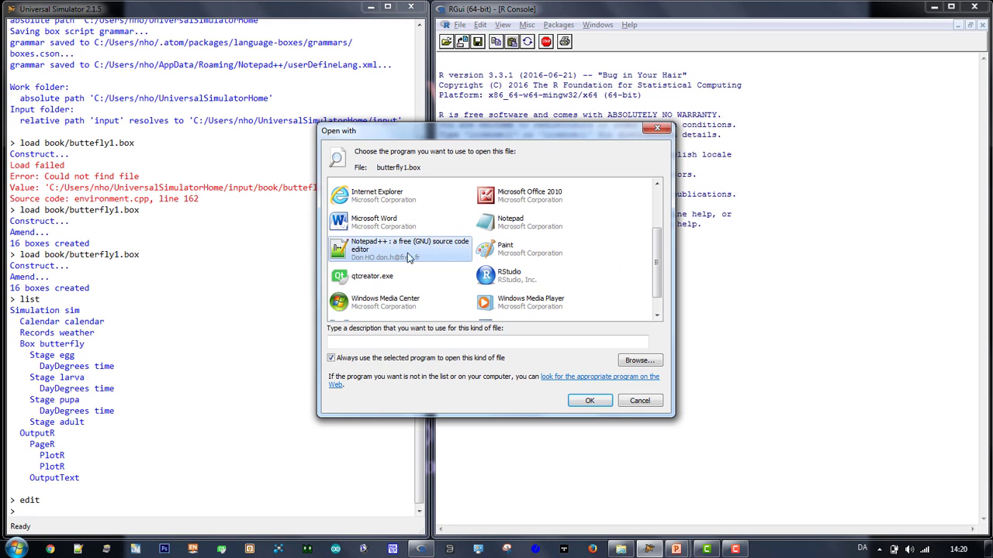
{"action": "left_click", "coordinate": [587, 402]}
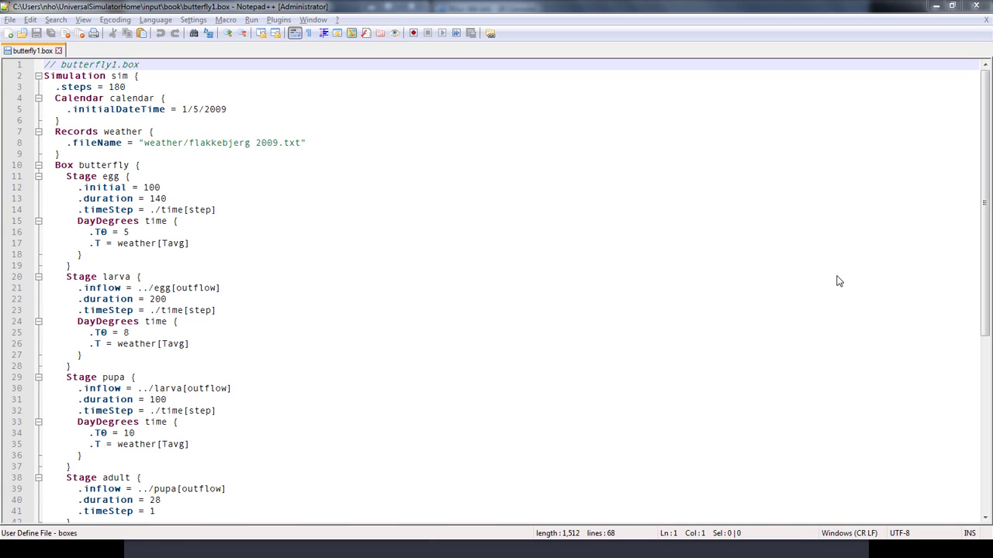
Close the Notepad++ window showing butterfly1.box with Alt+F4.
{"action": "key", "text": "alt+F4"}
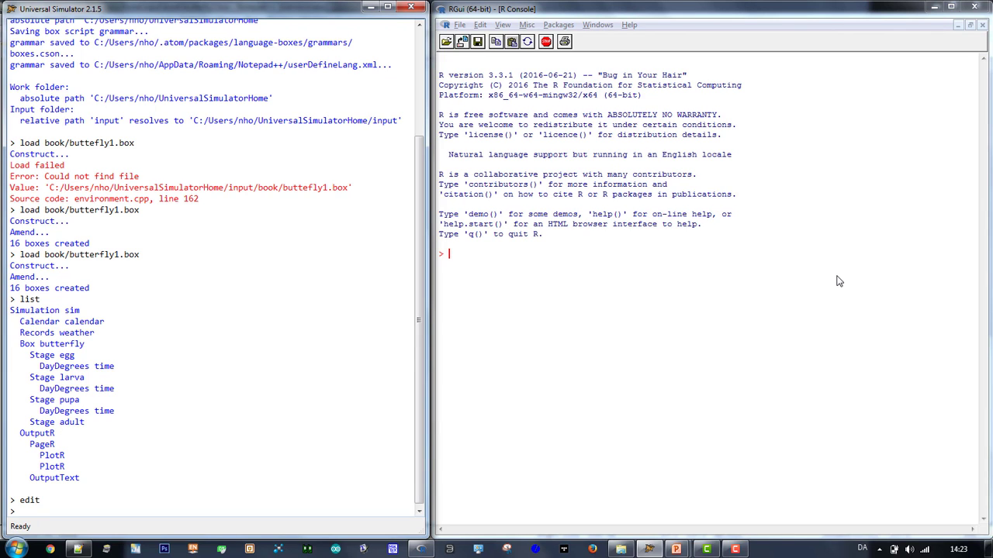
Run the butterfly model and paste the generated plotting script into the R console.
{"action": "type", "text": "run"}
{"action": "key", "text": "Return"}
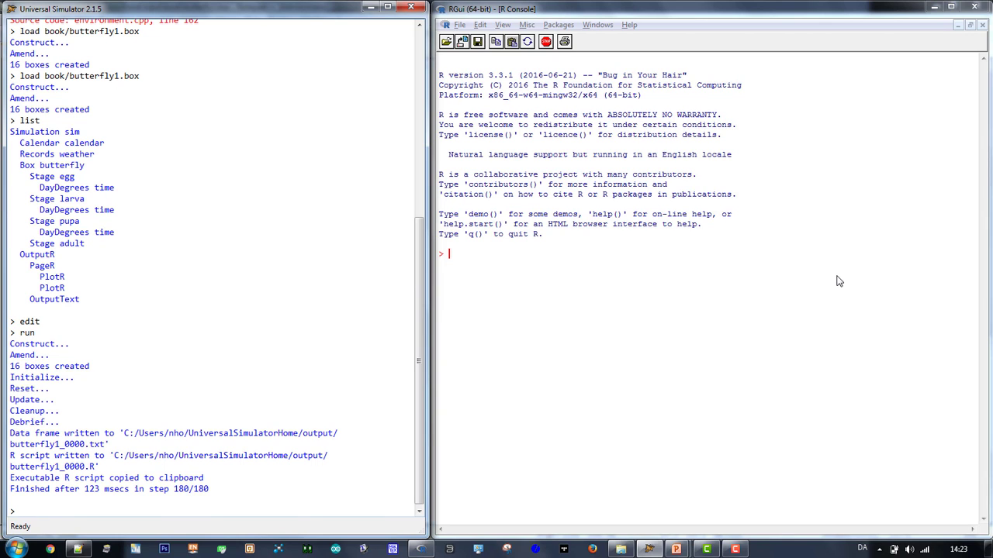
{"action": "key", "text": "ctrl+v"}
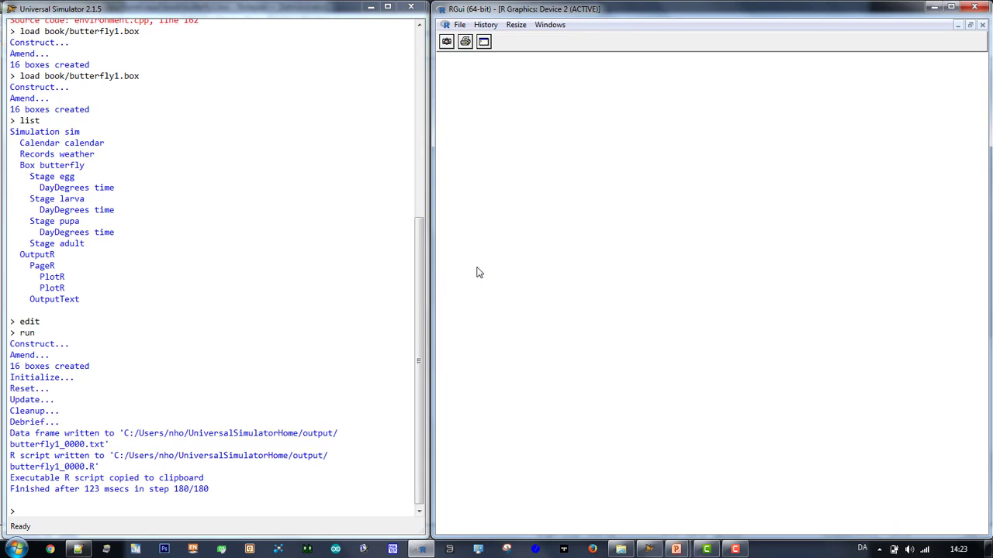